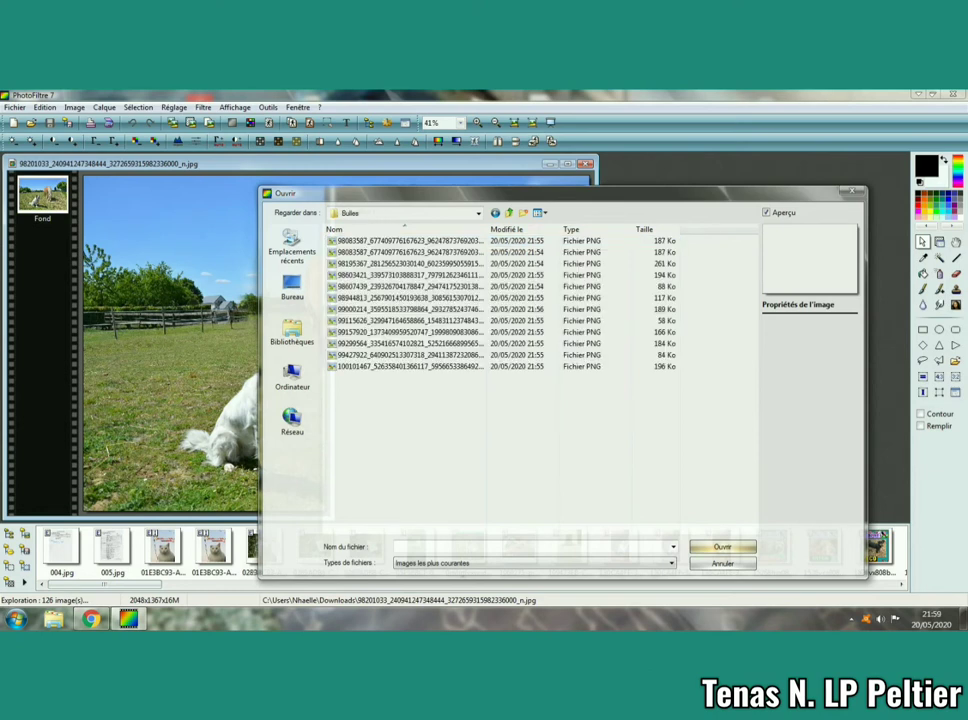
- Open all the bubble PNG files in the Bullee folder and paste the rounded rectangular bubble into the dog and horse photo
{"action": "key", "text": "ctrl+a"}
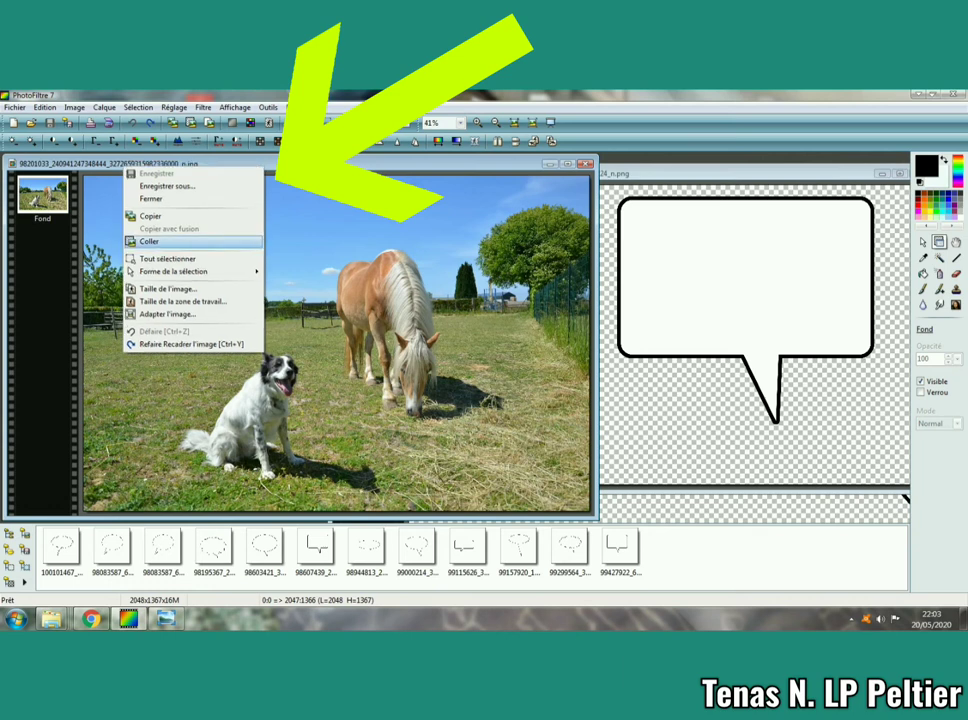
{"action": "left_click", "coordinate": [150, 241]}
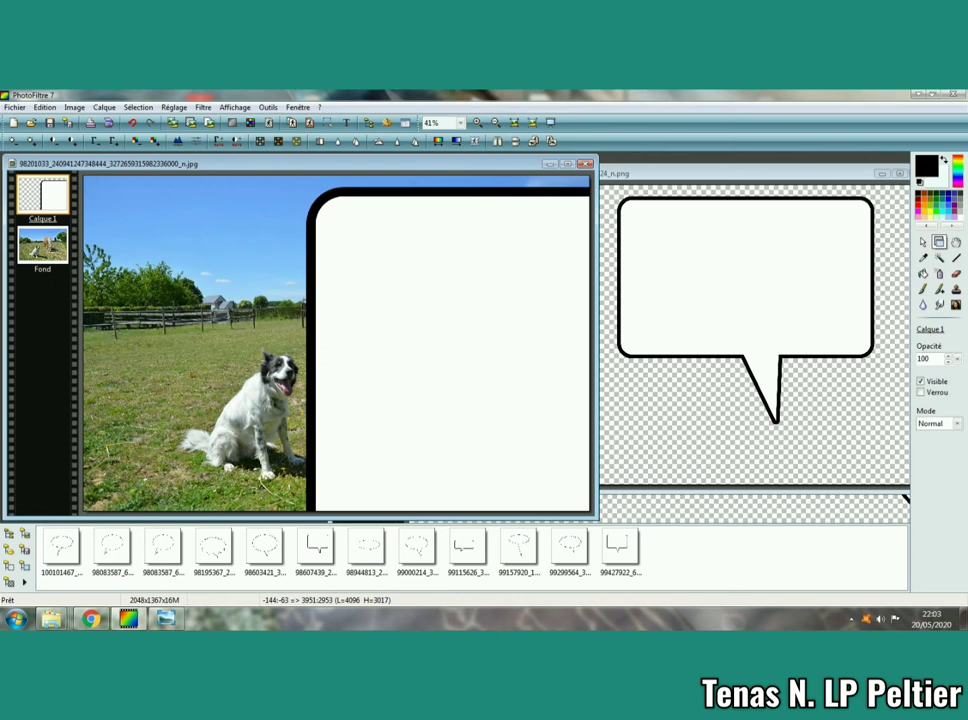
- Resize the speech bubble layer proportionally to about 1146 × 844 px with its pointer just above the dog's head
{"action": "right_click", "coordinate": [362, 192]}
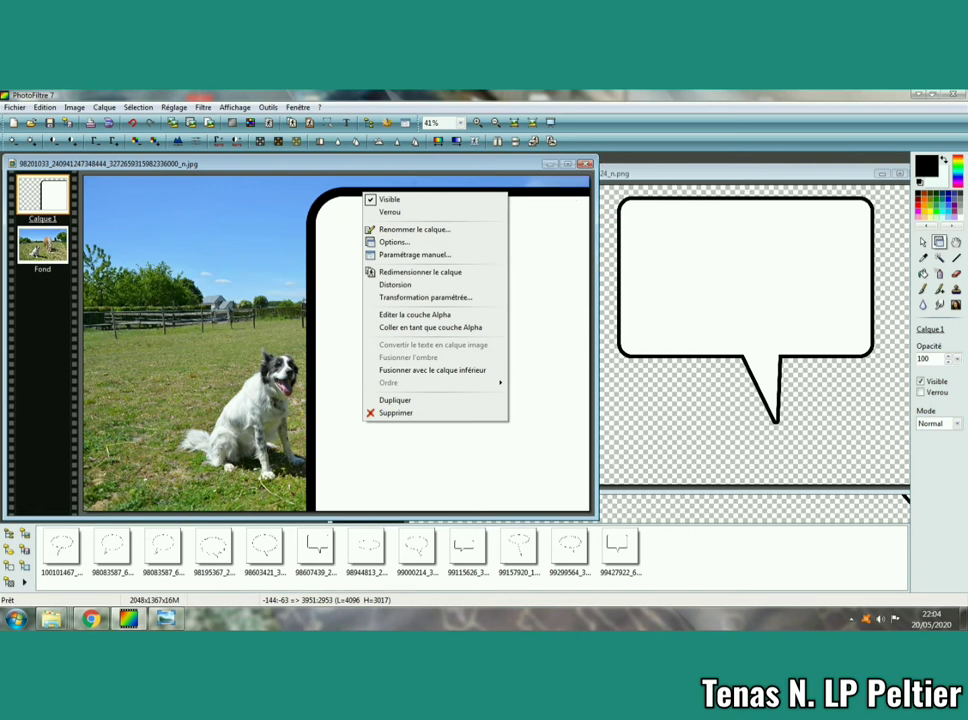
{"action": "right_click", "coordinate": [400, 253]}
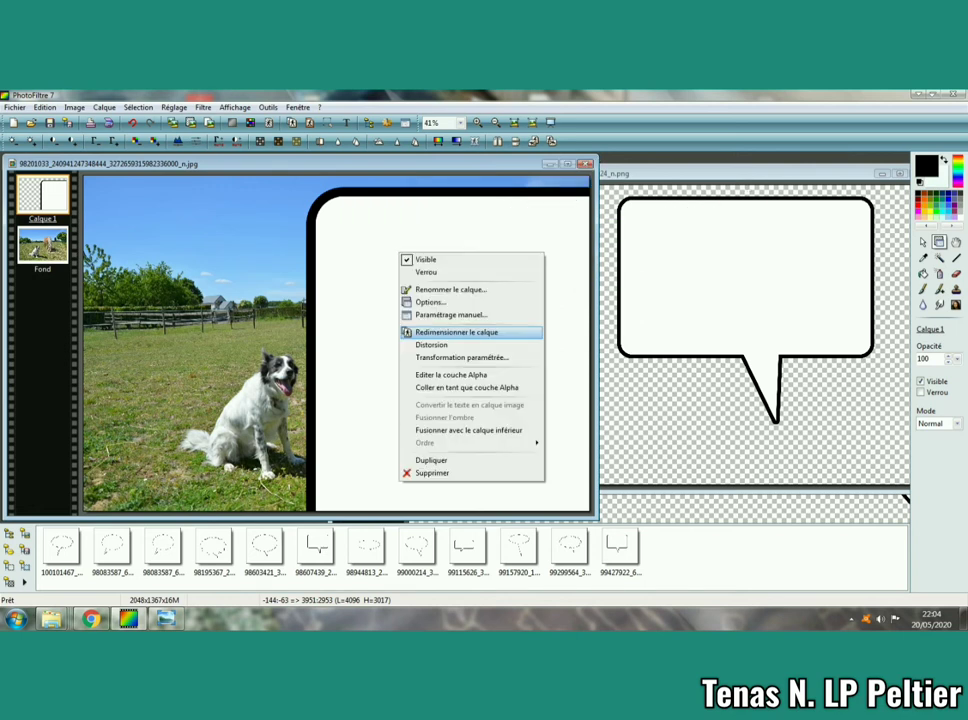
{"action": "left_click", "coordinate": [456, 332]}
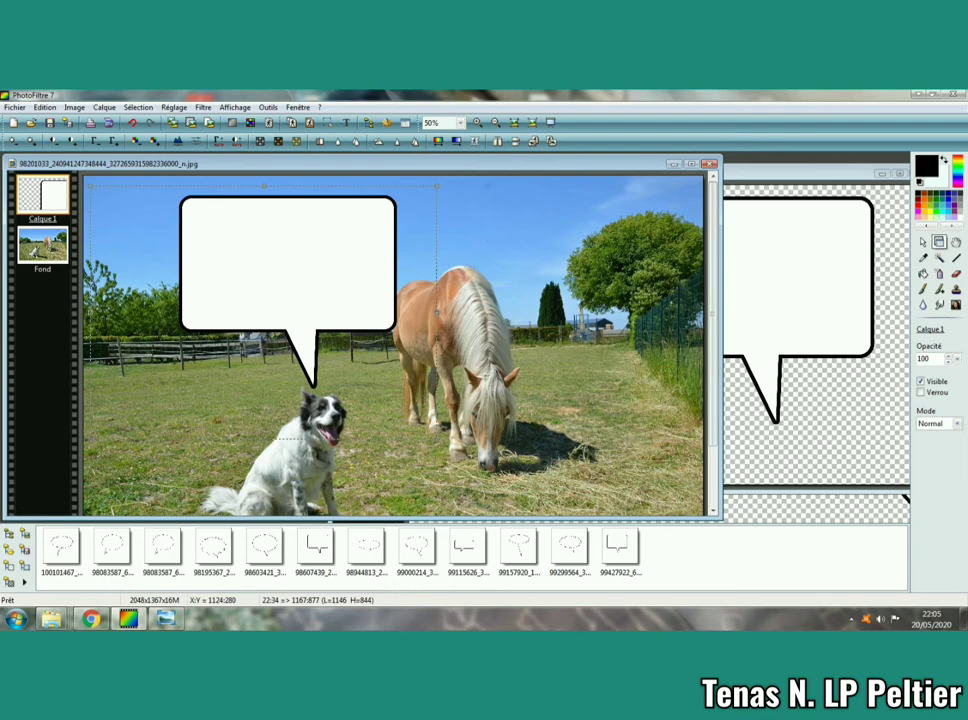
{"action": "right_click", "coordinate": [336, 258]}
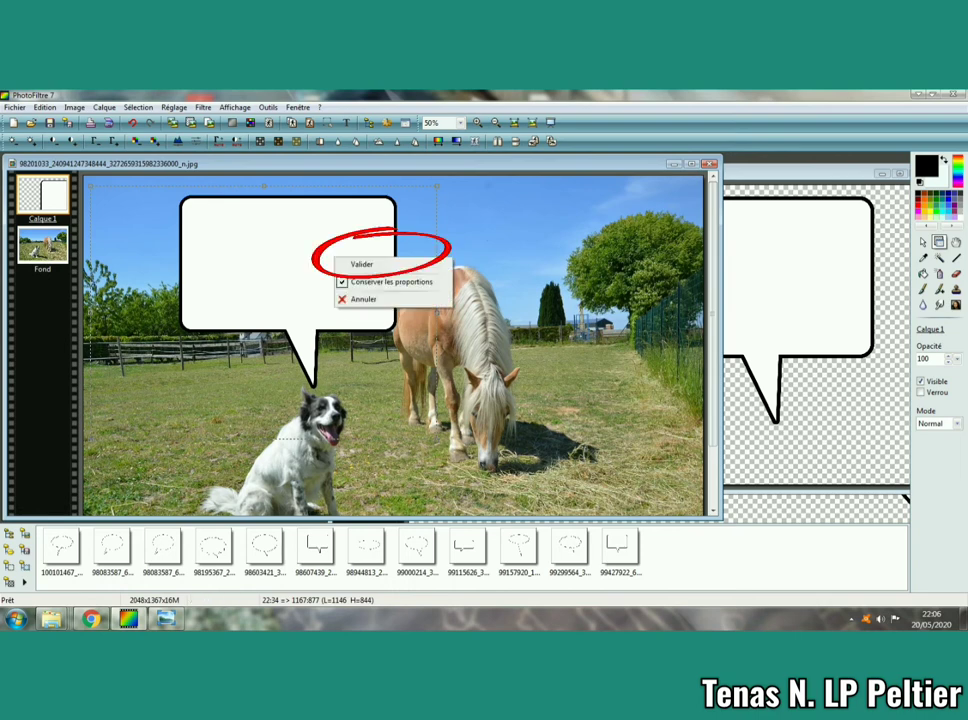
{"action": "left_click", "coordinate": [361, 264]}
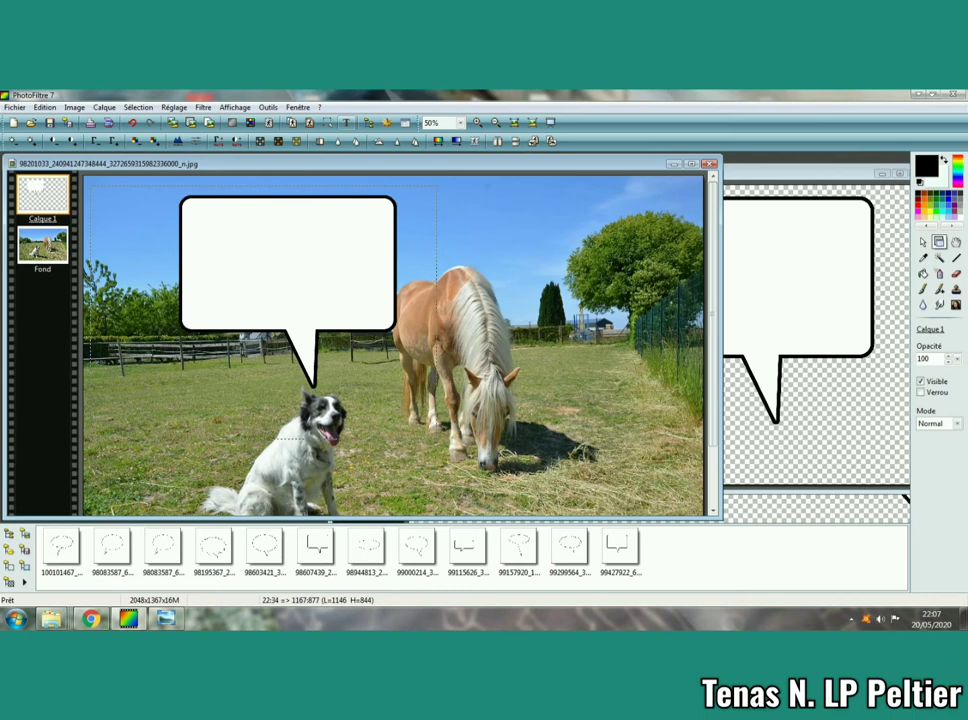
- Add the text "Bonjour les amis" on its own layer and move it inside the speech bubble
{"action": "left_click", "coordinate": [347, 123]}
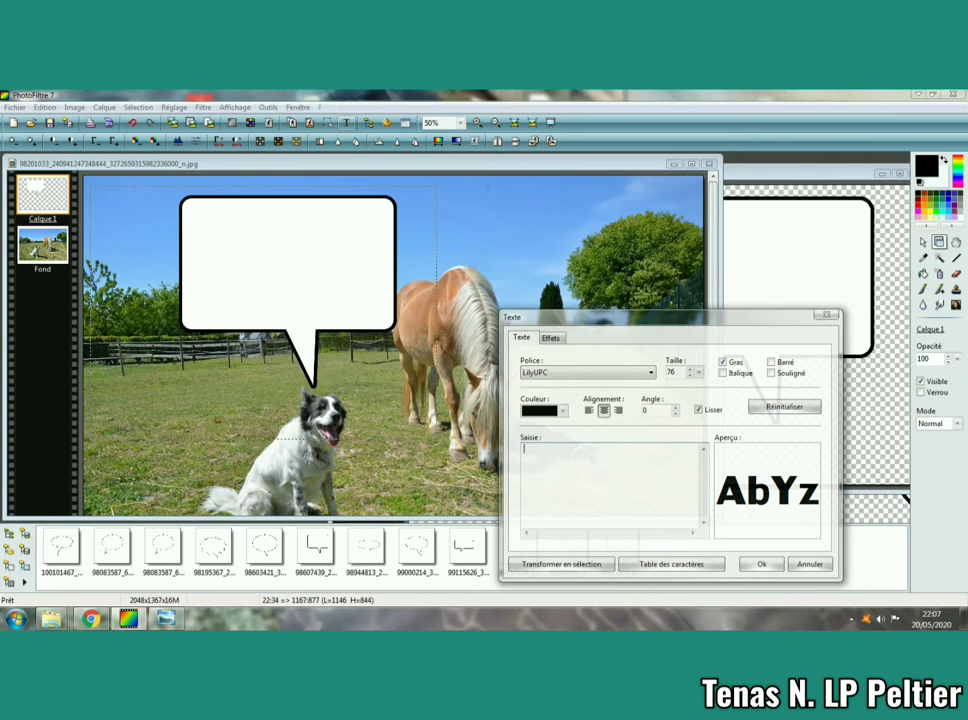
{"action": "type", "text": "Bonjour"}
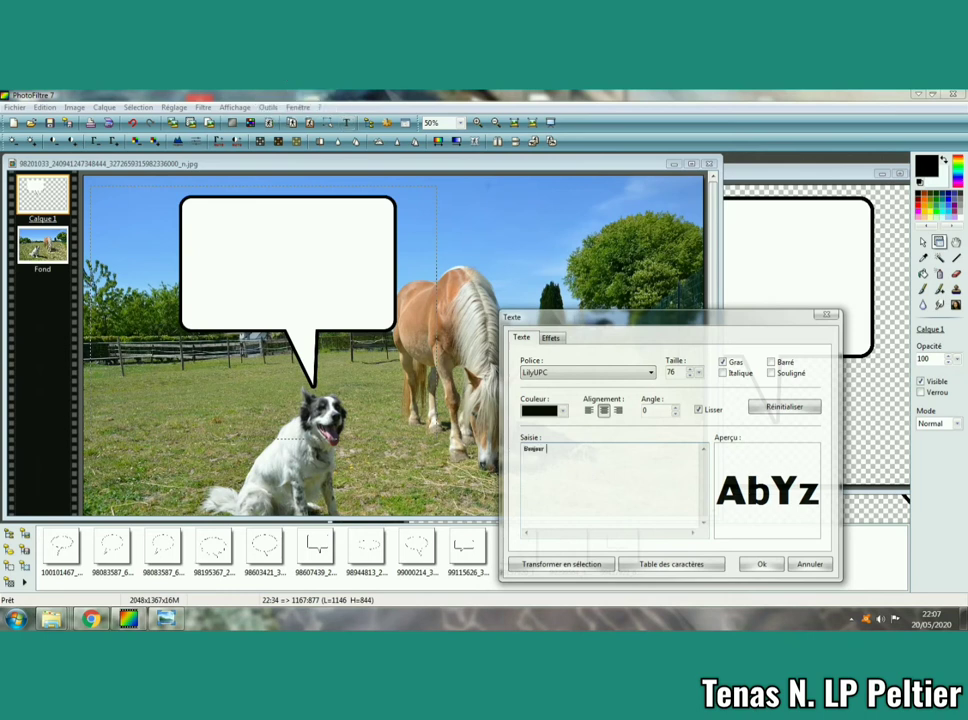
{"action": "type", "text": " les amis"}
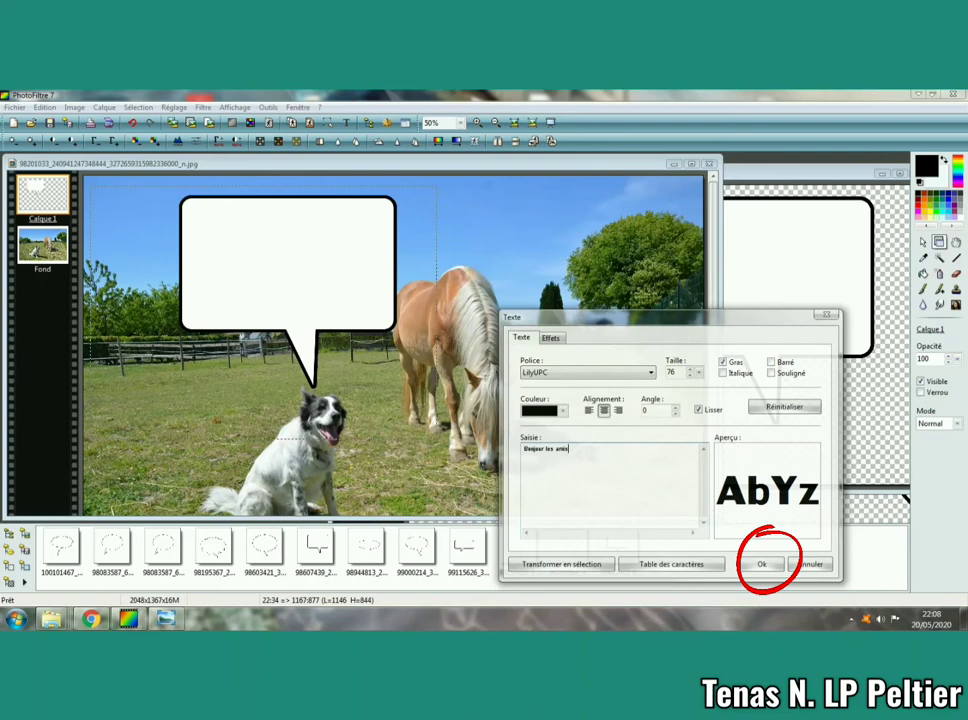
{"action": "left_click", "coordinate": [762, 564]}
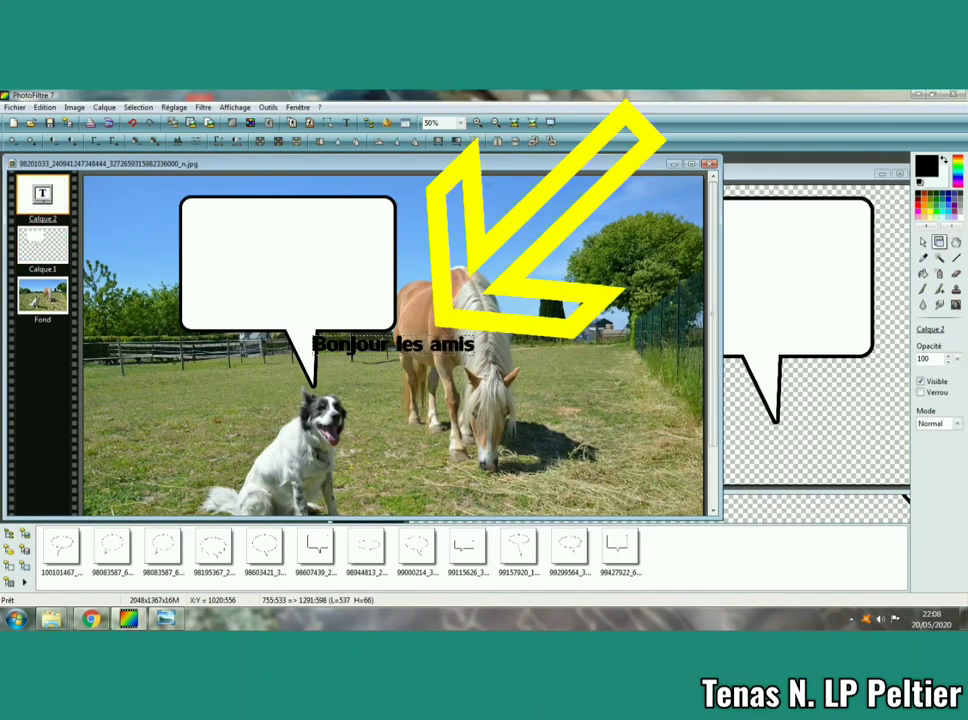
{"action": "left_click_drag", "start_coordinate": [393, 343], "coordinate": [364, 336]}
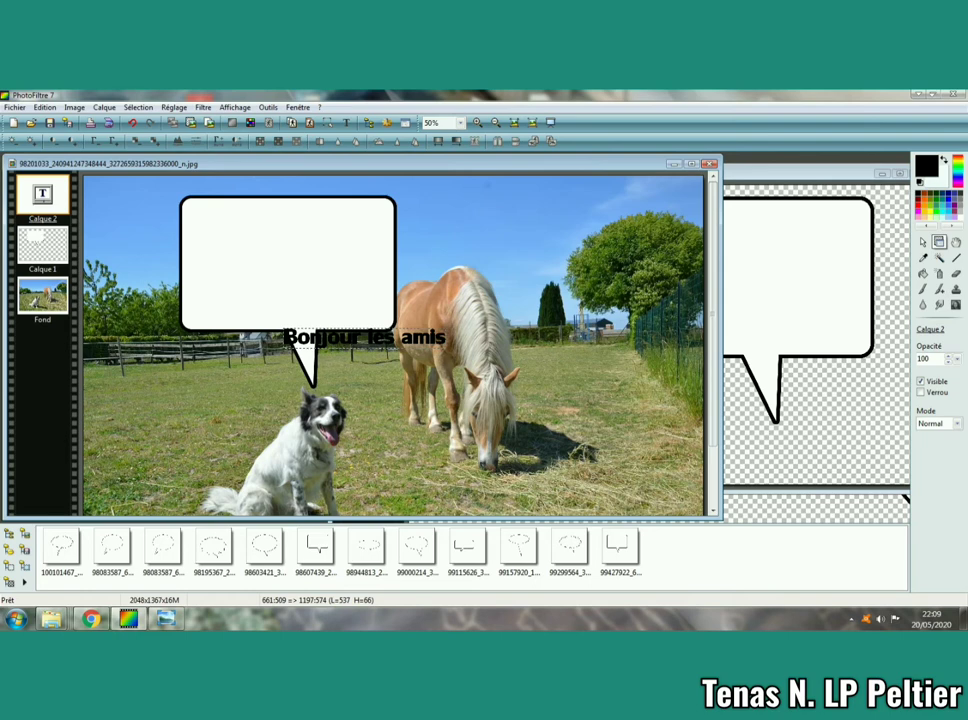
{"action": "left_click_drag", "start_coordinate": [284, 331], "coordinate": [207, 260]}
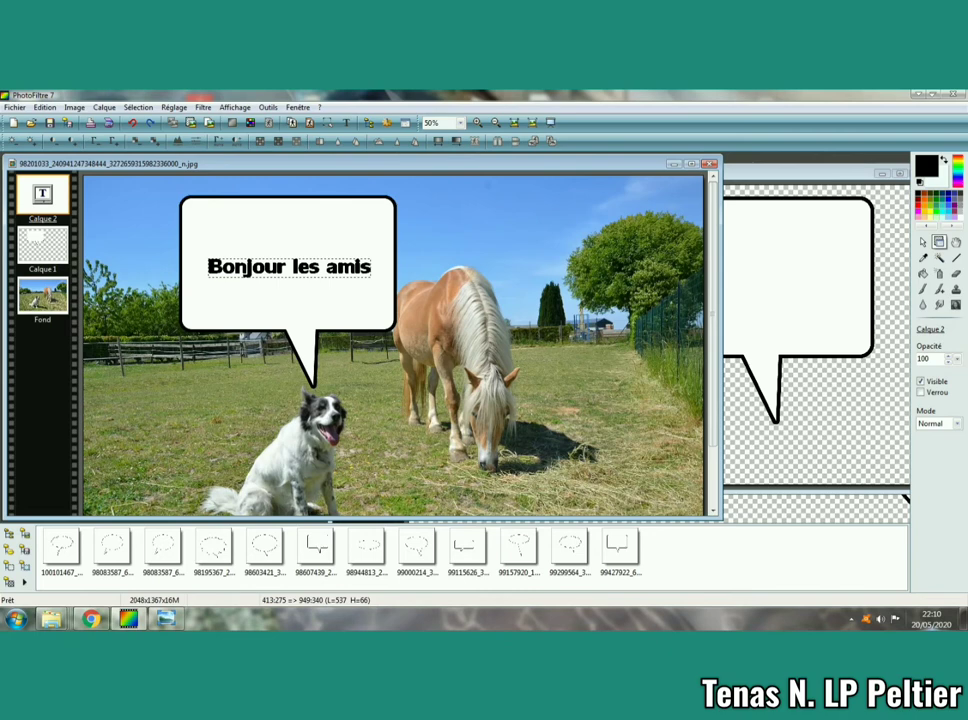
- Set the bubble text's size to 150 and split it into two lines, "Bonjour" and "les amis"
{"action": "double_click", "coordinate": [289, 267]}
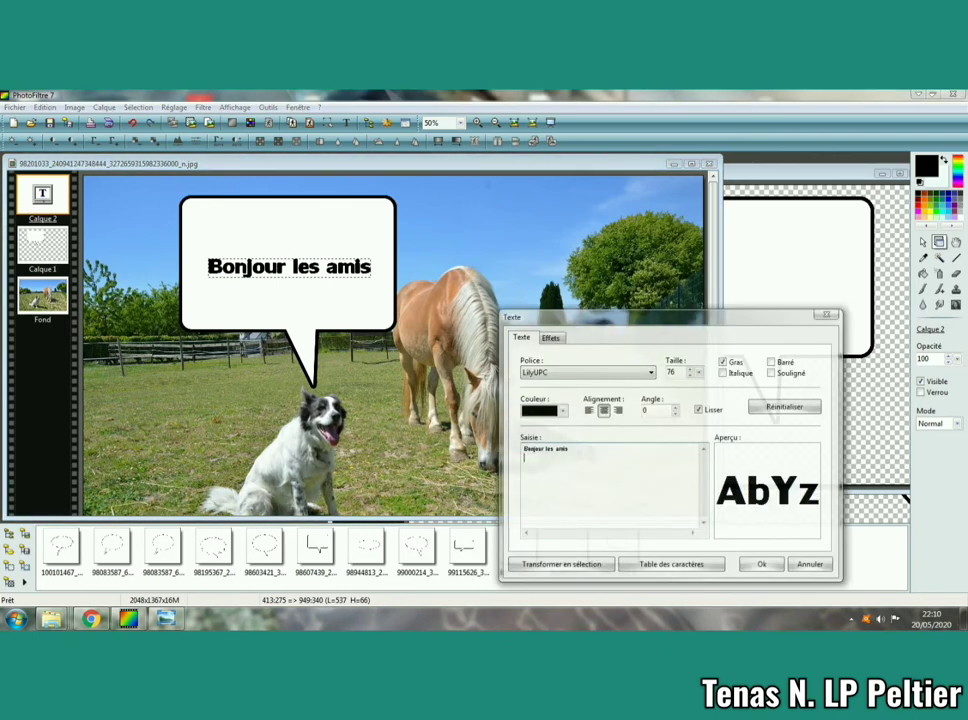
{"action": "left_click", "coordinate": [699, 372]}
{"action": "type", "text": "150"}
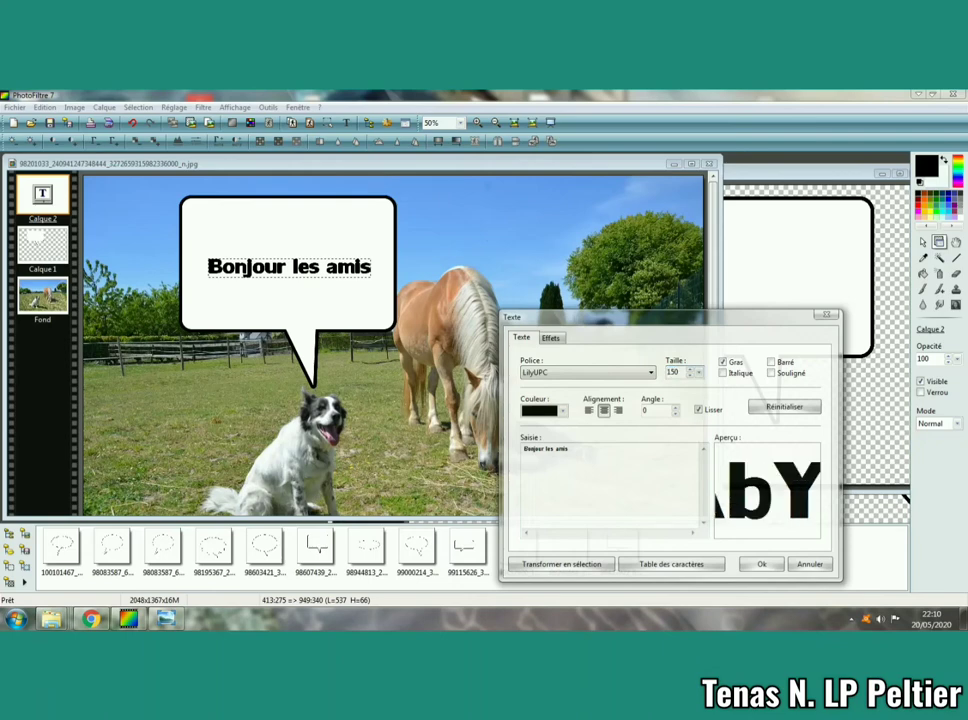
{"action": "key", "text": "Return"}
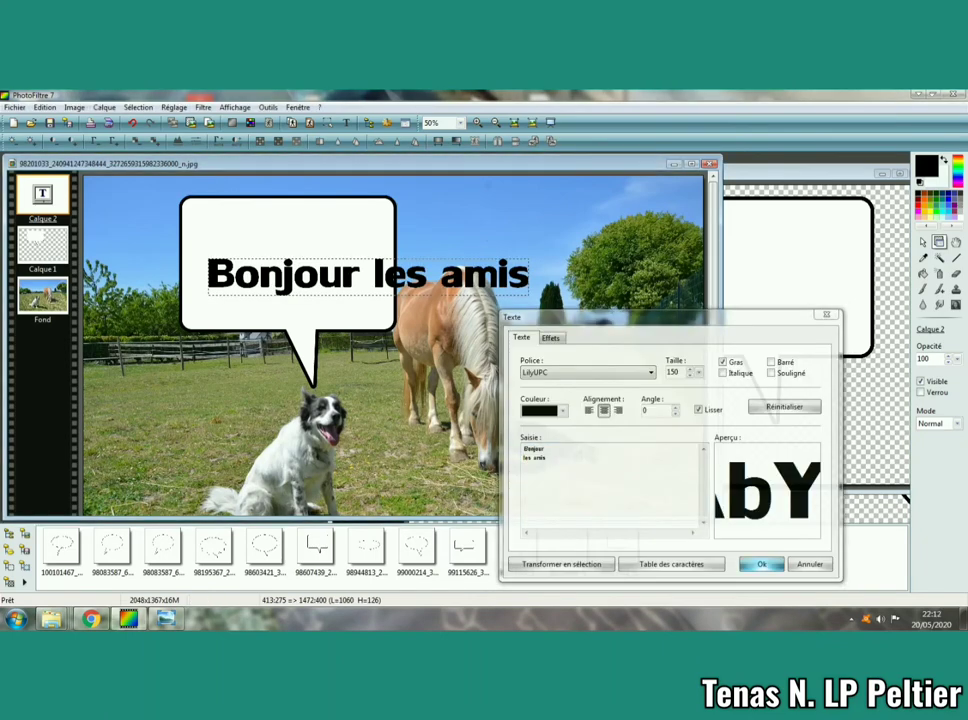
{"action": "key", "text": "Return"}
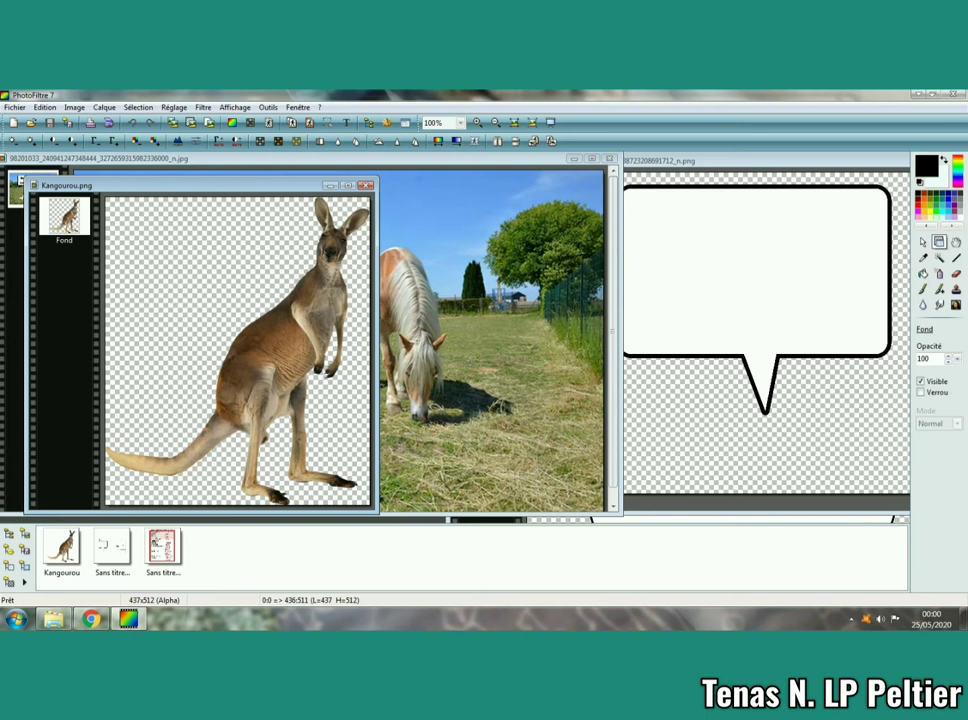
- Move the Kangourou.png window clear of the photo, then copy the kangaroo and paste it into the photo
{"action": "left_click_drag", "start_coordinate": [200, 185], "coordinate": [429, 188]}
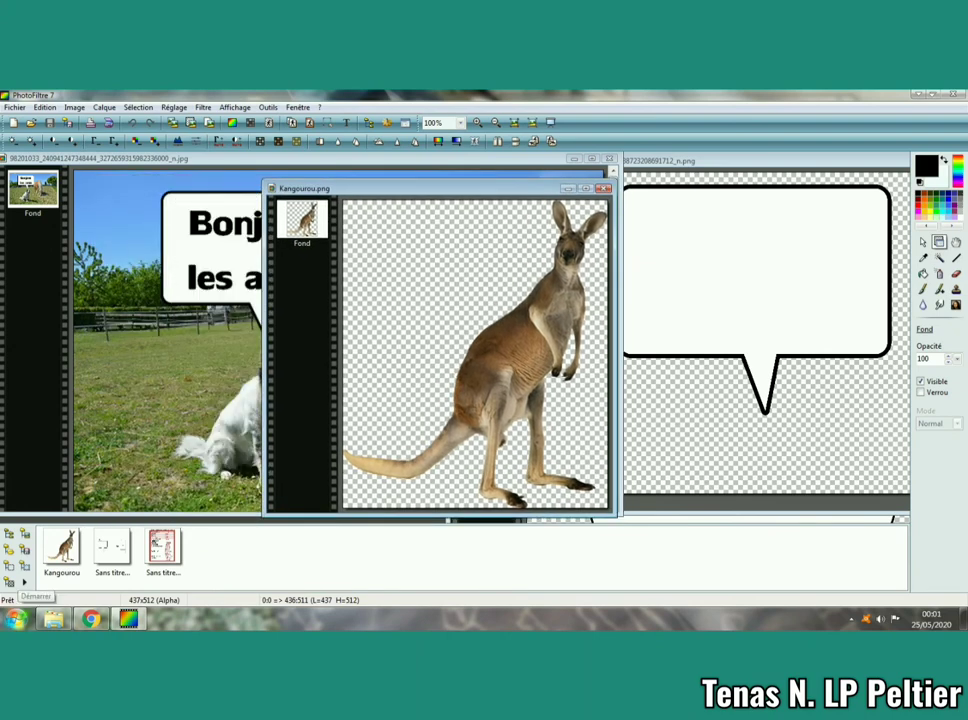
{"action": "left_click_drag", "start_coordinate": [310, 187], "coordinate": [495, 187]}
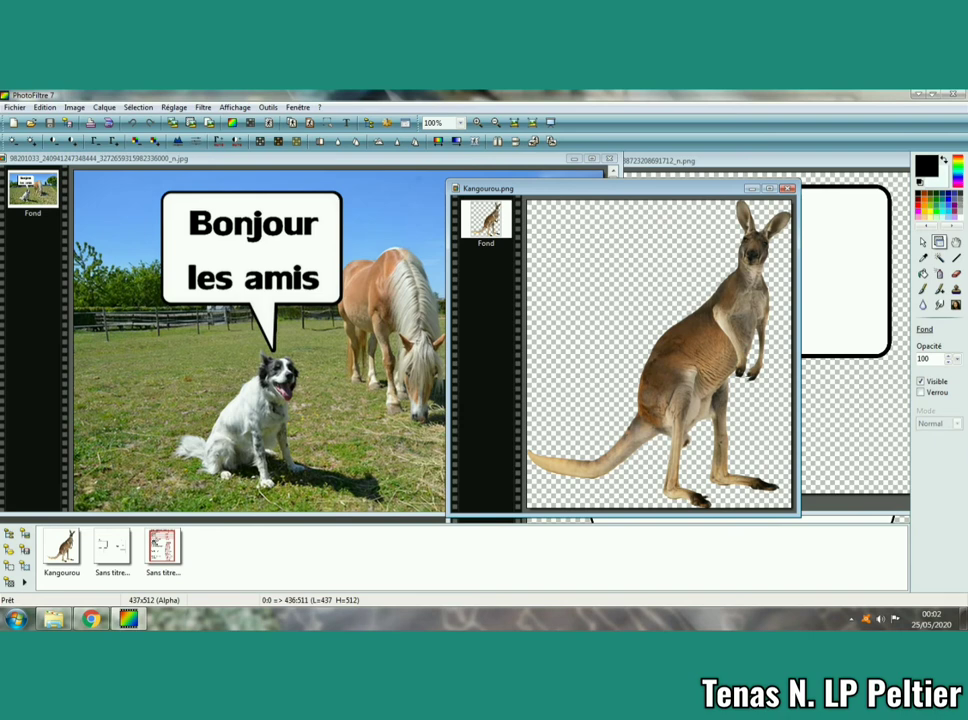
{"action": "right_click", "coordinate": [500, 187]}
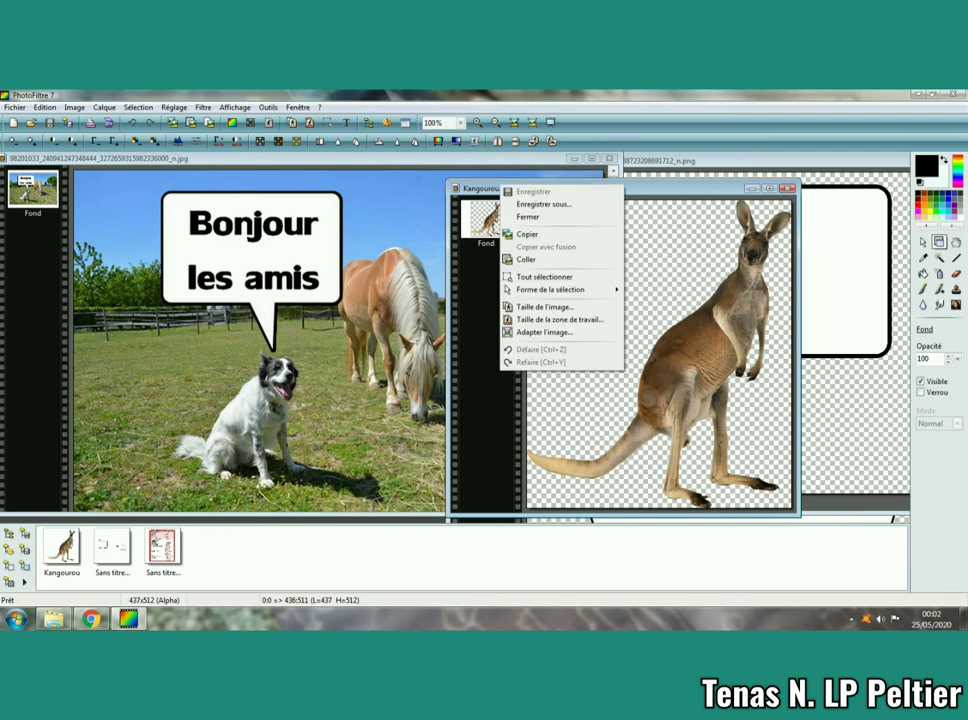
{"action": "right_click", "coordinate": [301, 162]}
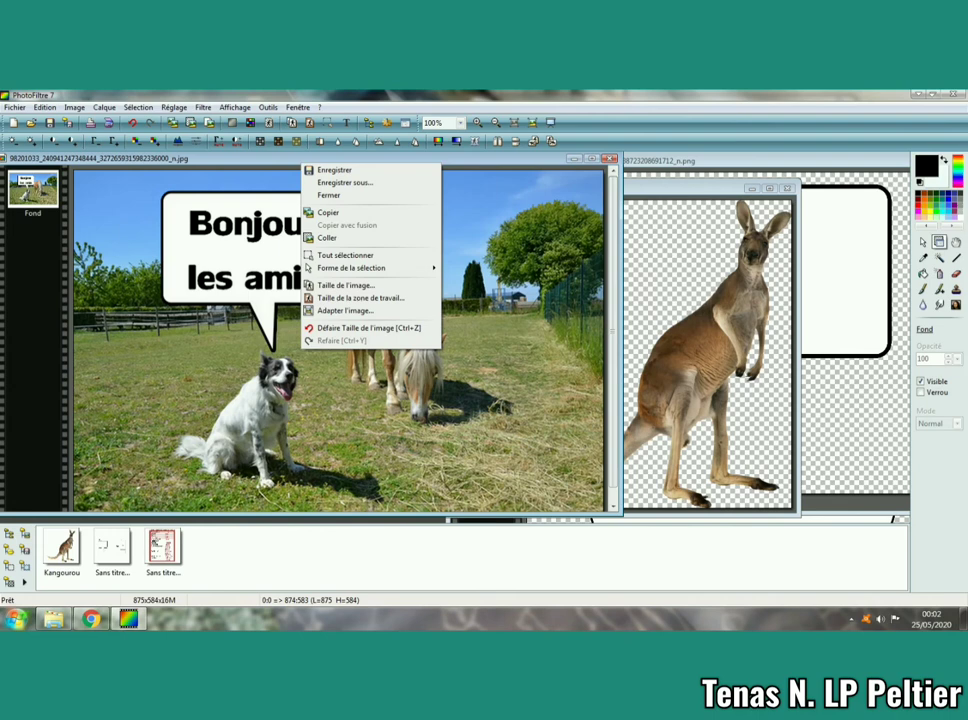
{"action": "left_click", "coordinate": [327, 238]}
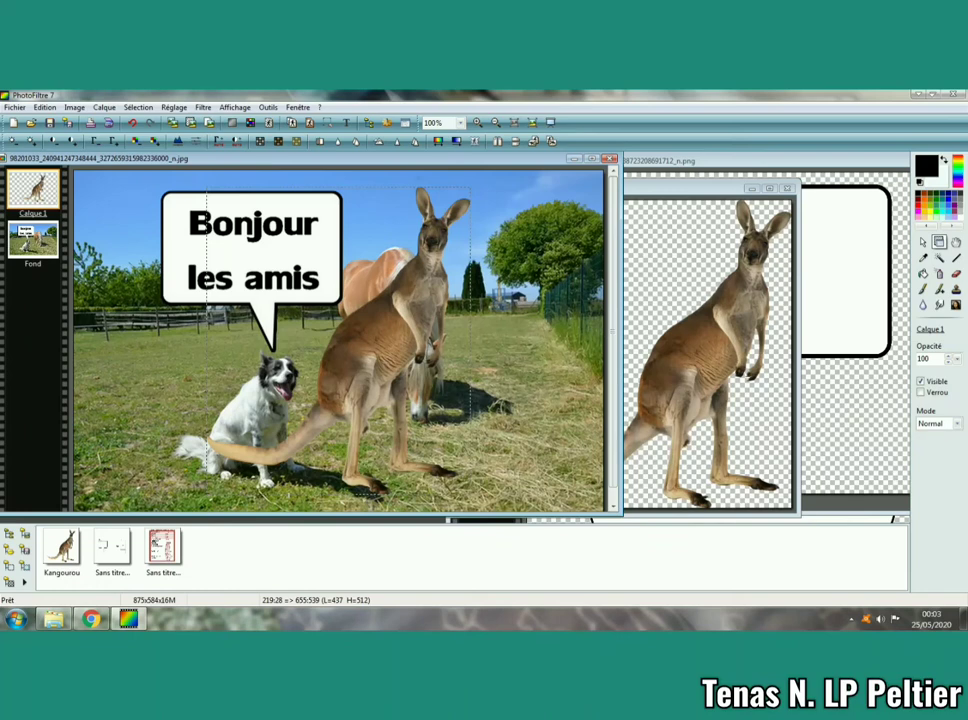
- Resize the kangaroo layer proportionally to about 388 × 455 px beside the dog and erase the part of its tail covering the dog
{"action": "right_click", "coordinate": [398, 283]}
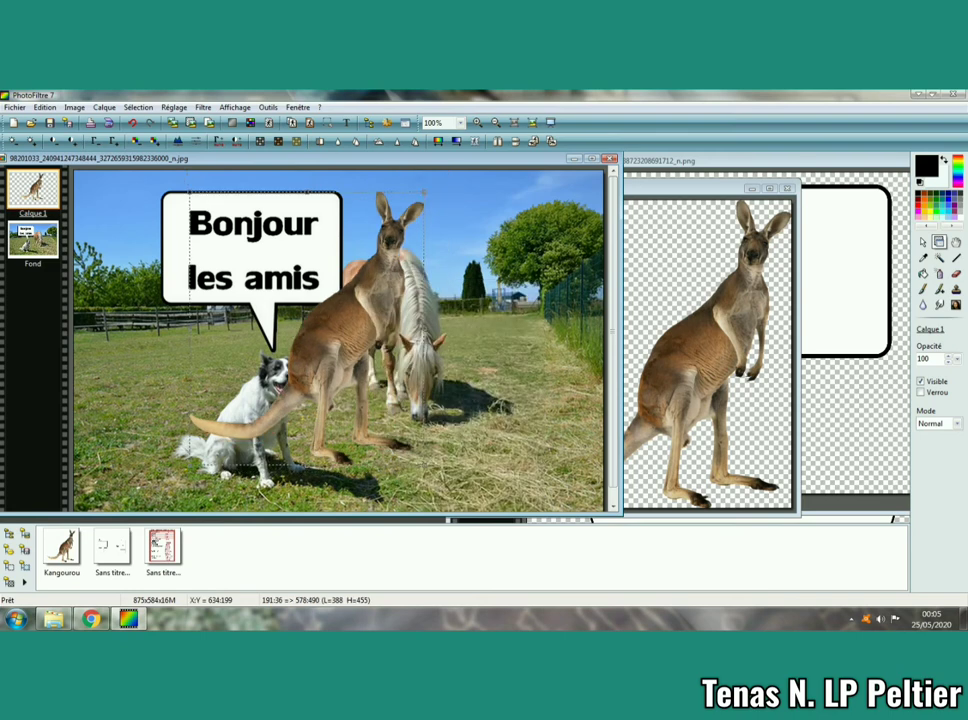
{"action": "right_click", "coordinate": [352, 324]}
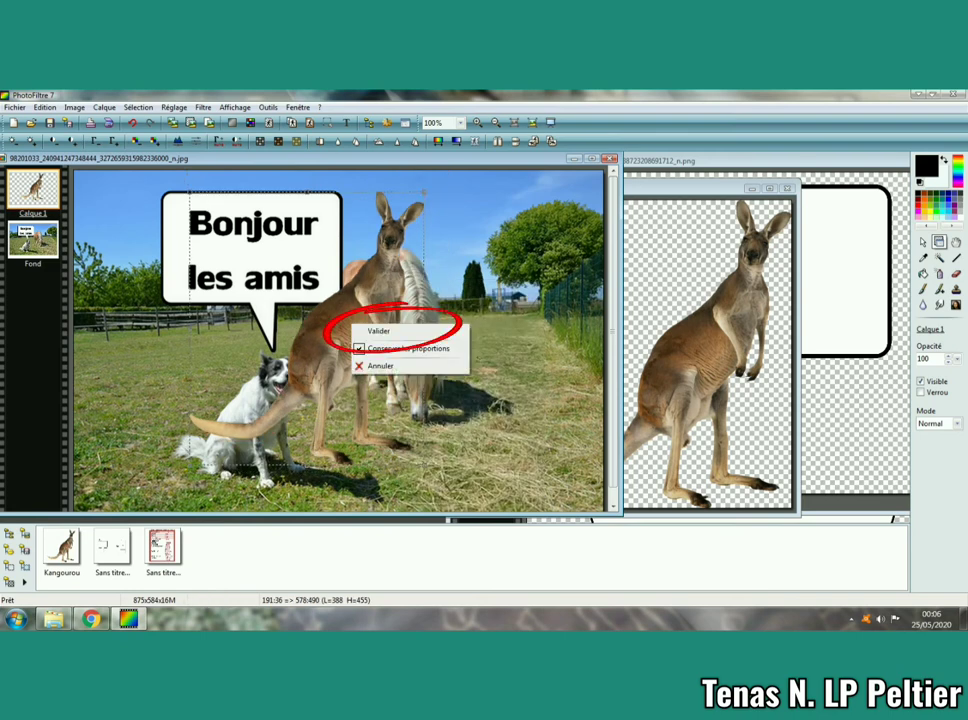
{"action": "left_click", "coordinate": [379, 331]}
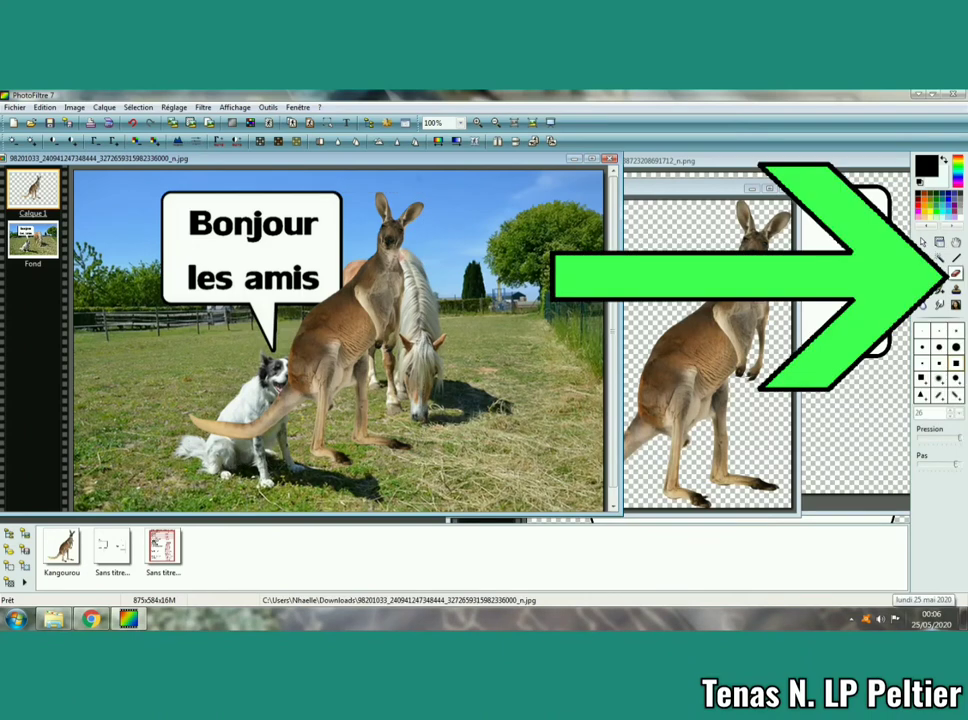
{"action": "left_click_drag", "start_coordinate": [228, 431], "coordinate": [230, 430]}
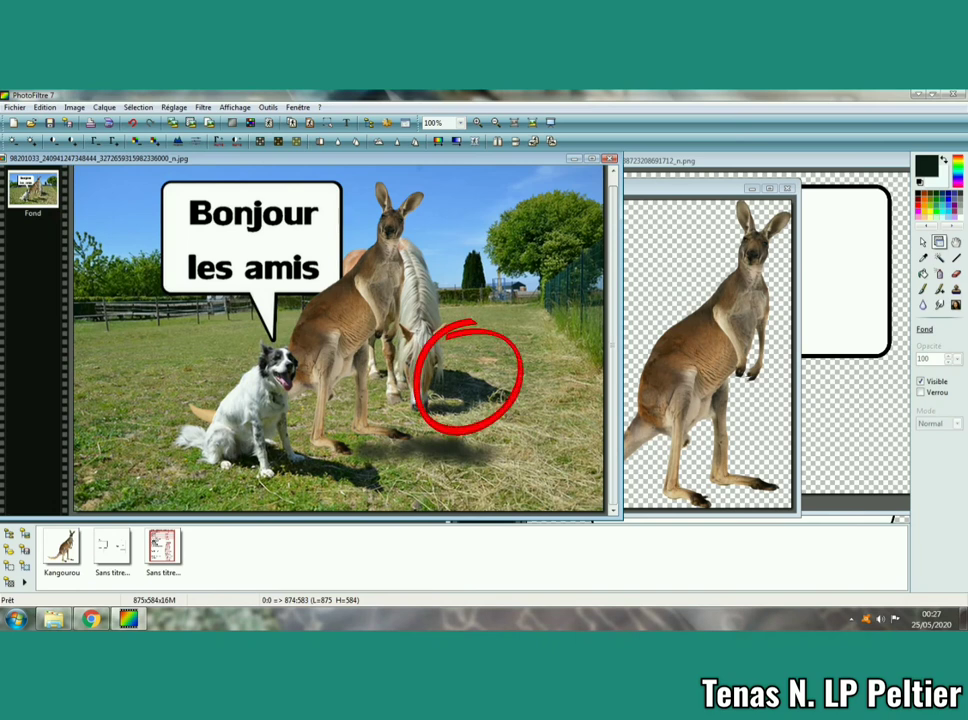
- Create the kangaroo's ground shadow from a copy of the horse's shadow, stretched to about 409 × 111 px and blended with a size 18 eraser
{"action": "left_click", "coordinate": [138, 107]}
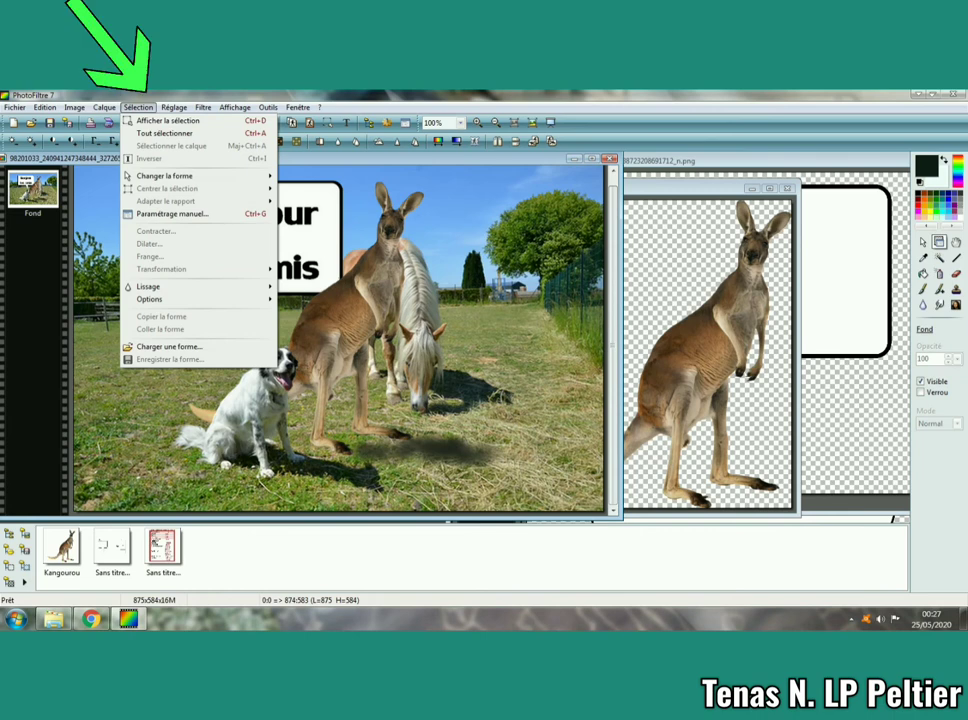
{"action": "mouse_move", "coordinate": [165, 176]}
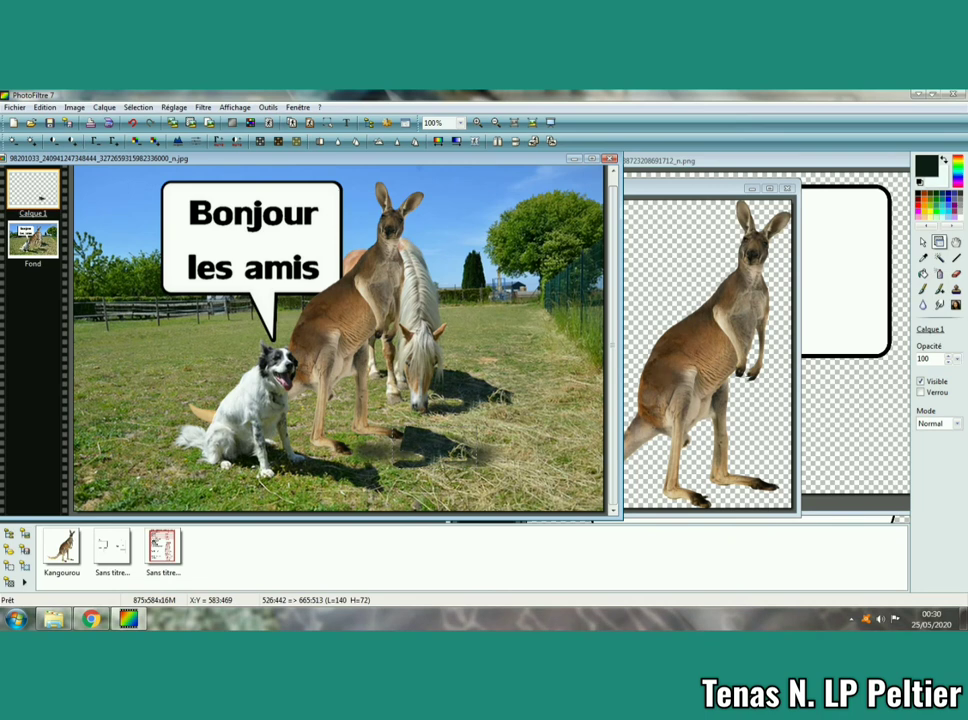
{"action": "right_click", "coordinate": [449, 213]}
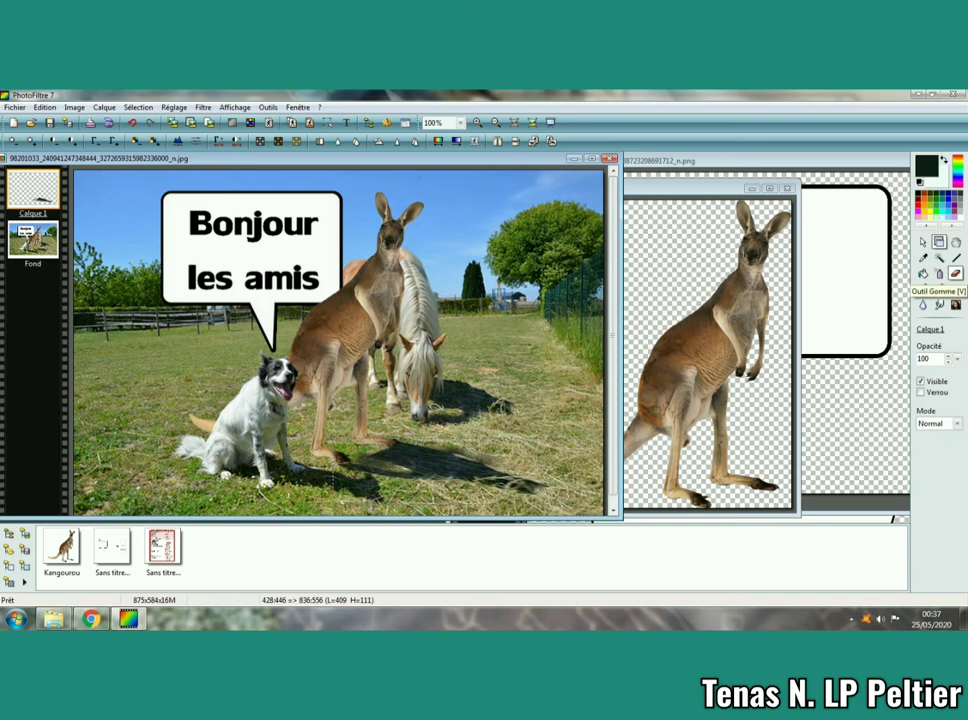
{"action": "left_click", "coordinate": [955, 273]}
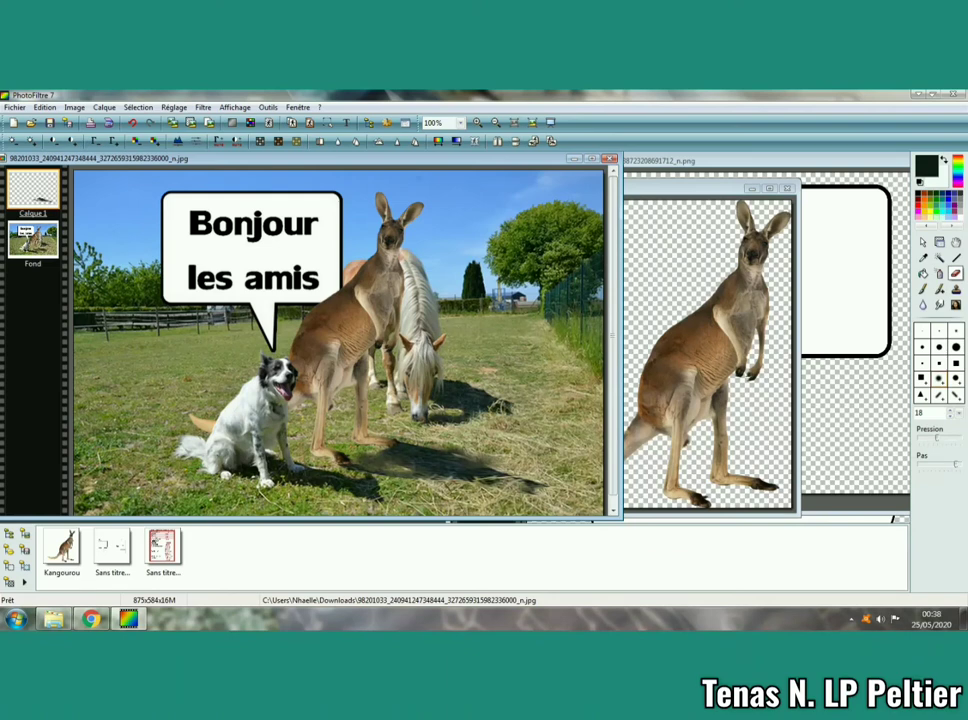
- Merge all layers and save the image on INTENSO (G:) as Kangourou pature.jpg with JPEG compression 100
{"action": "left_click", "coordinate": [104, 107]}
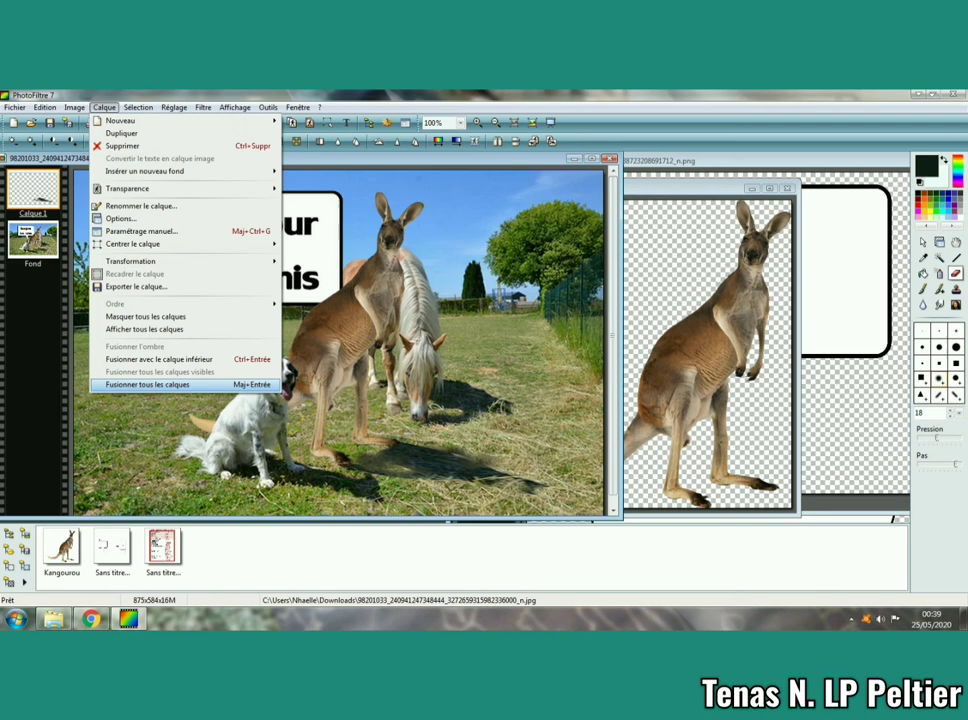
{"action": "left_click", "coordinate": [150, 384]}
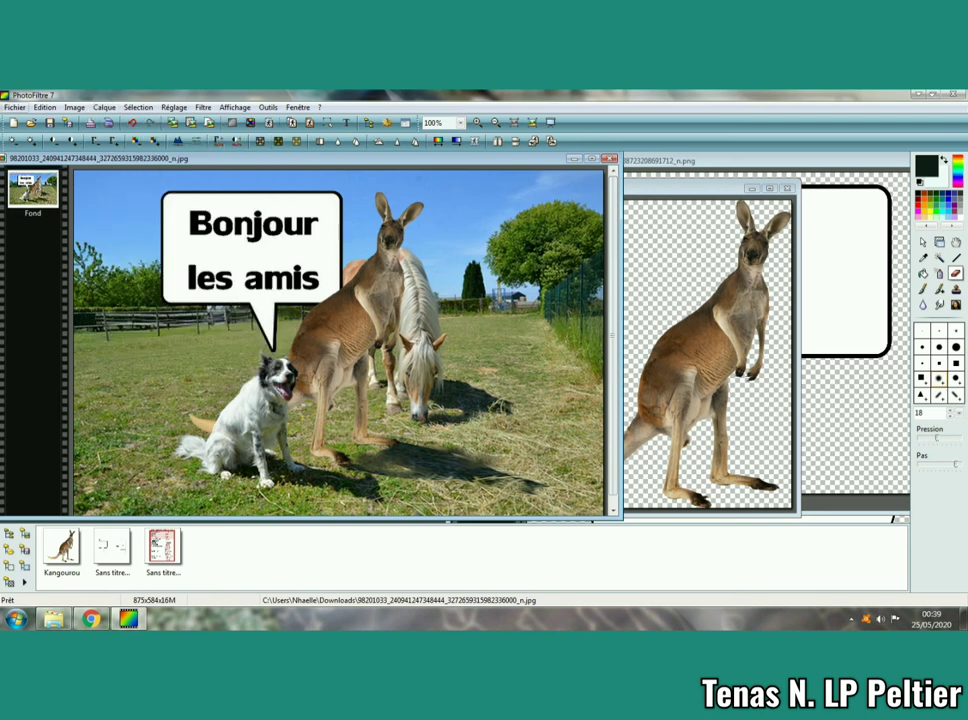
{"action": "left_click", "coordinate": [14, 107]}
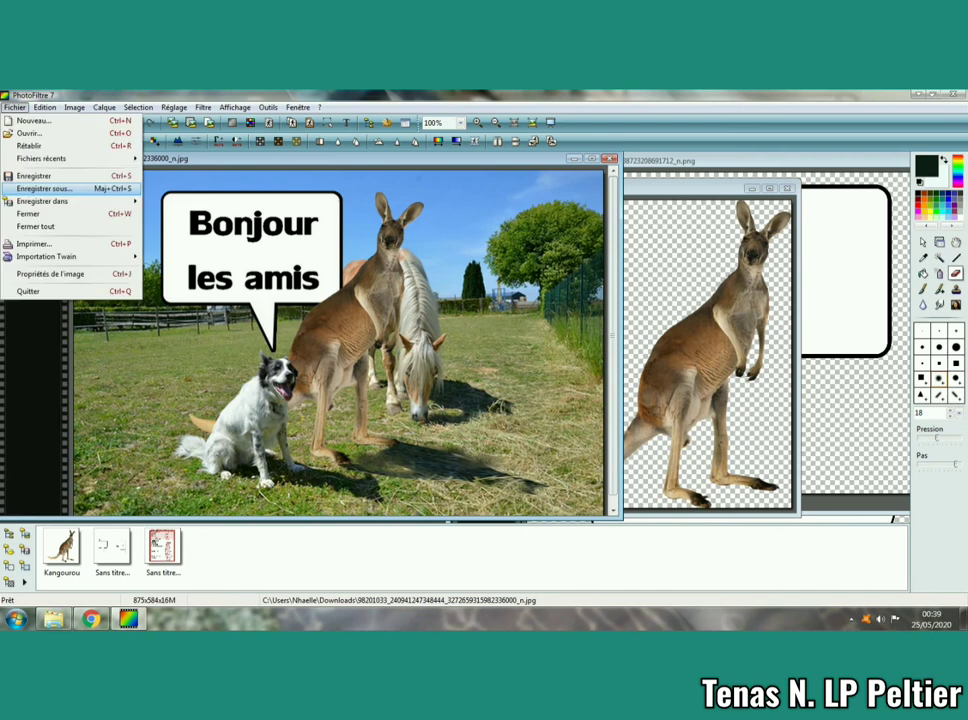
{"action": "left_click", "coordinate": [44, 188]}
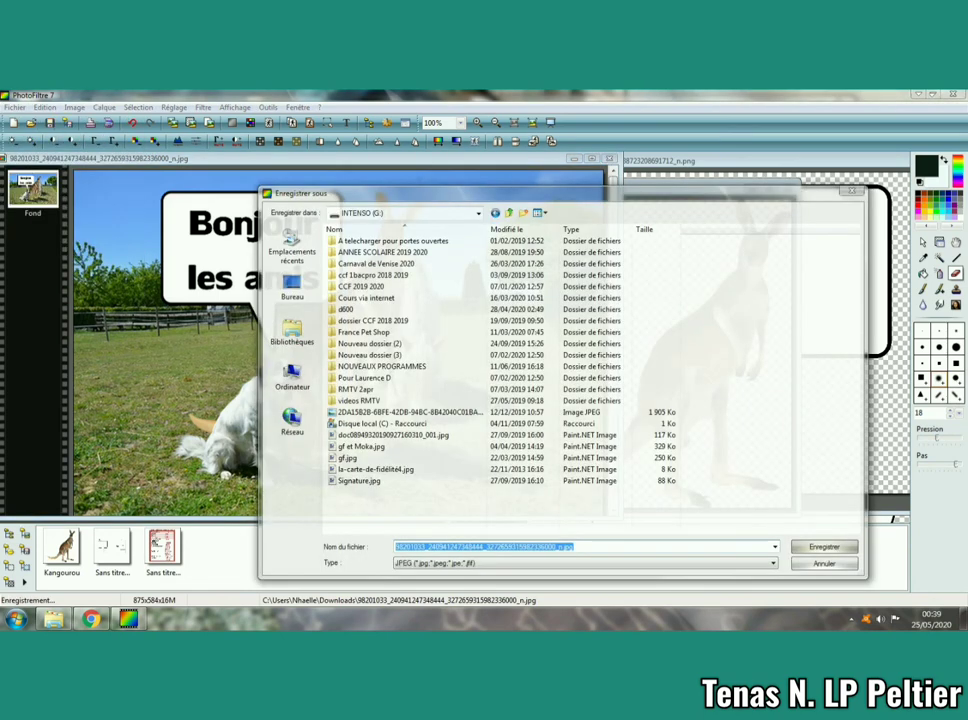
{"action": "type", "text": "Kangourou pature.jpg"}
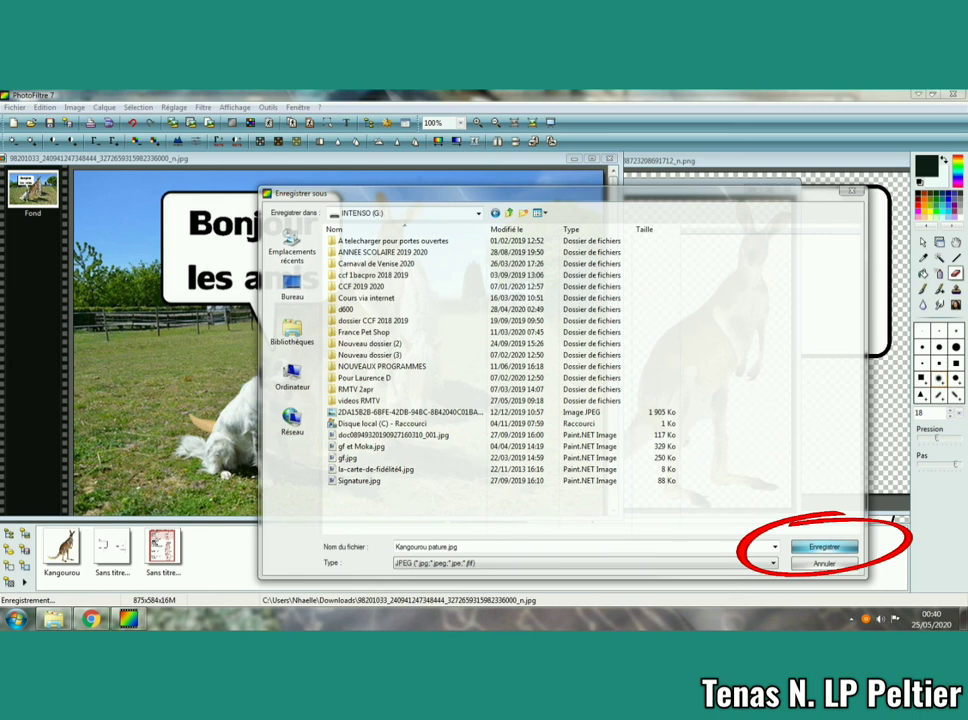
{"action": "key", "text": "Return"}
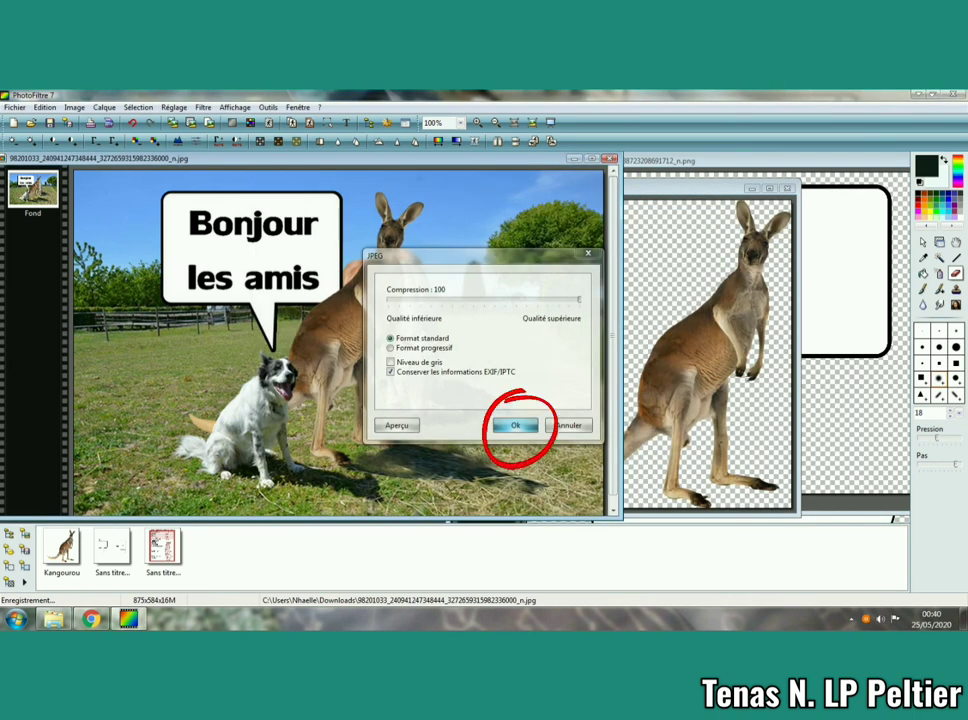
{"action": "key", "text": "Return"}
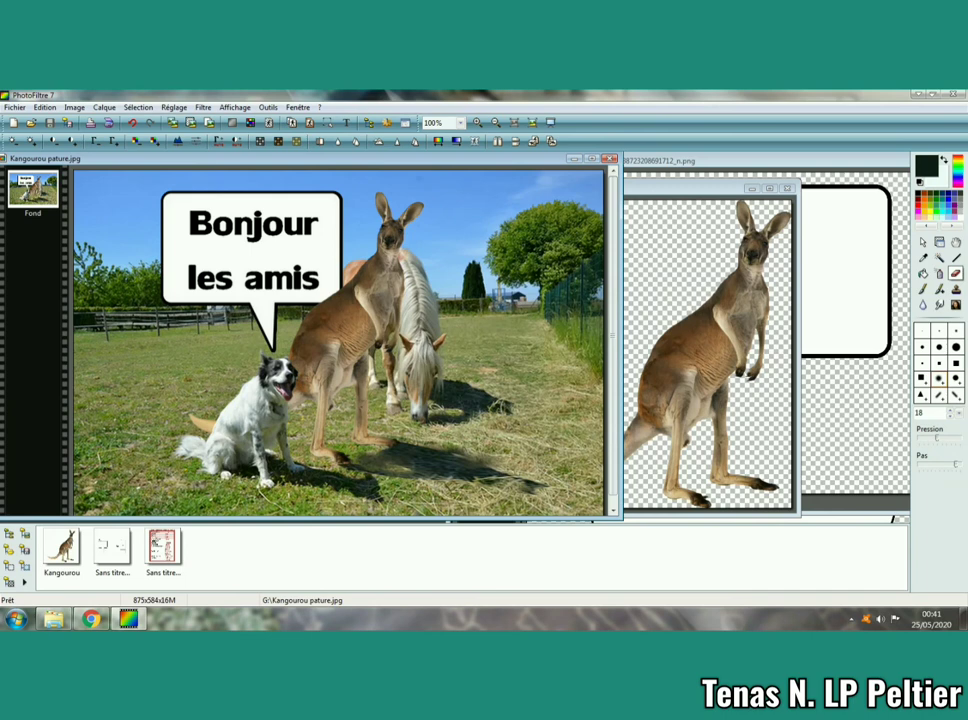